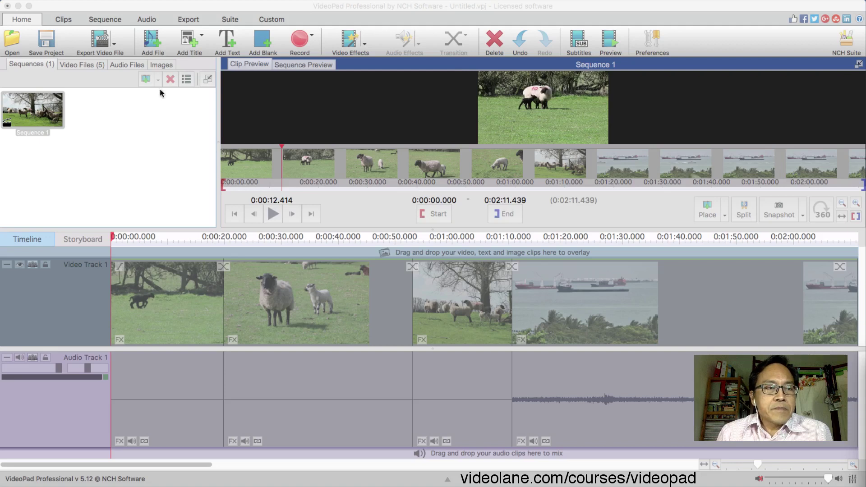
# Examine the project's video files and scrub the timeline playhead across the sheep and ship clips in the sequence preview.
pyautogui.click(83, 63)
pyautogui.click(83, 63)
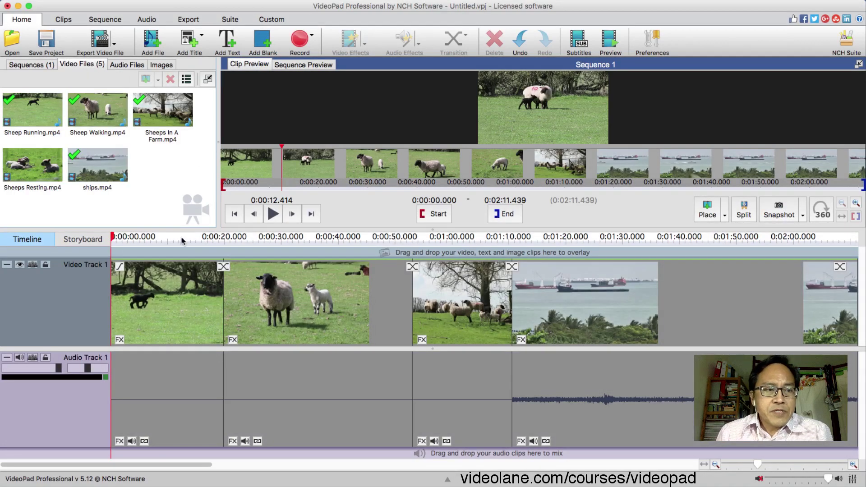
pyautogui.click(114, 238)
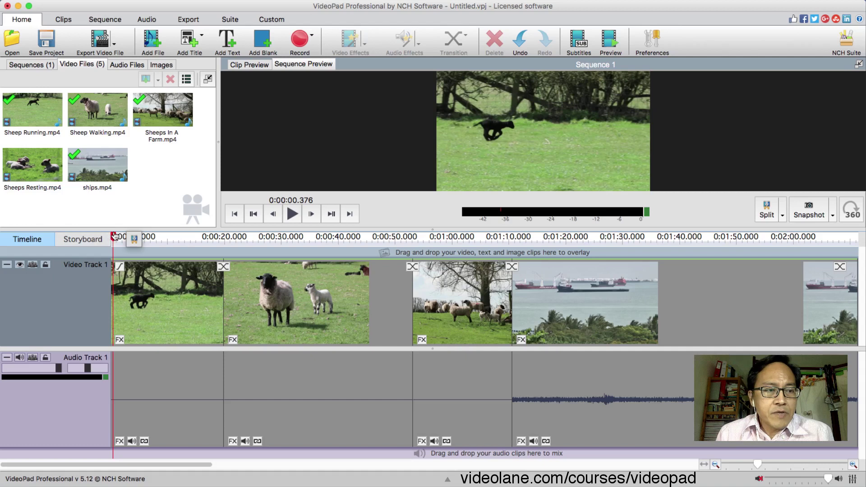
pyautogui.moveTo(117, 238); pyautogui.dragTo(560, 244)
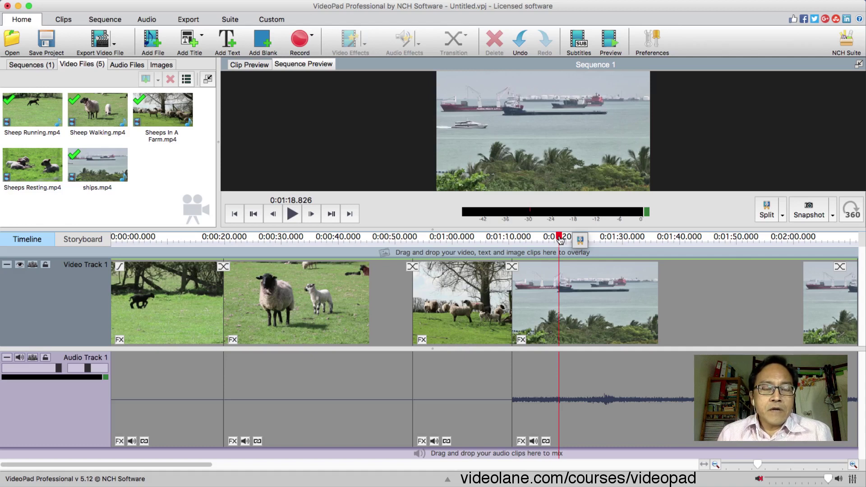
pyautogui.moveTo(560, 240); pyautogui.dragTo(472, 241)
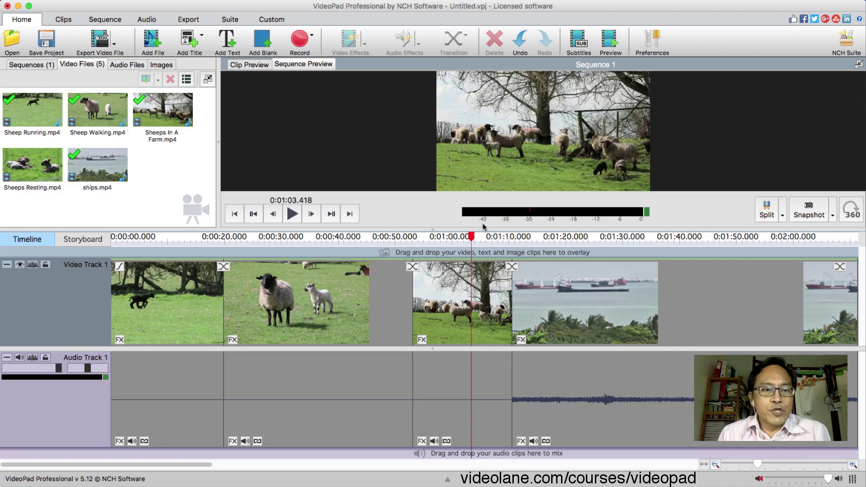
pyautogui.moveTo(472, 239); pyautogui.dragTo(242, 247)
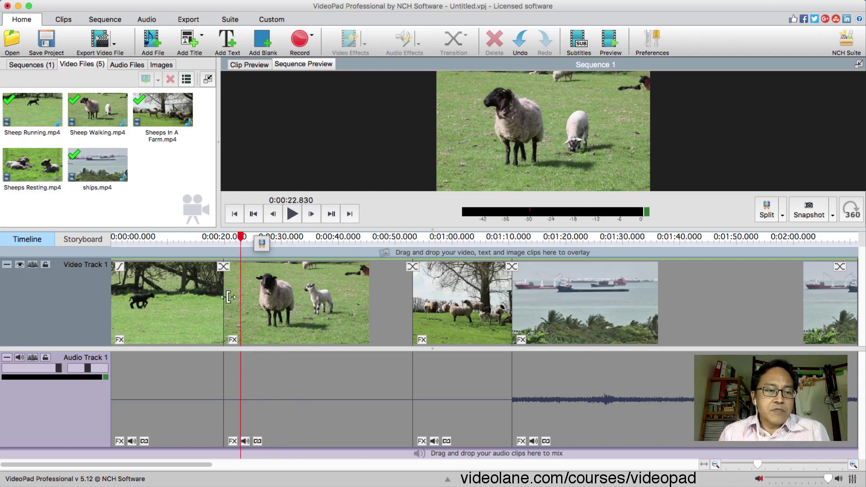
pyautogui.moveTo(271, 343)
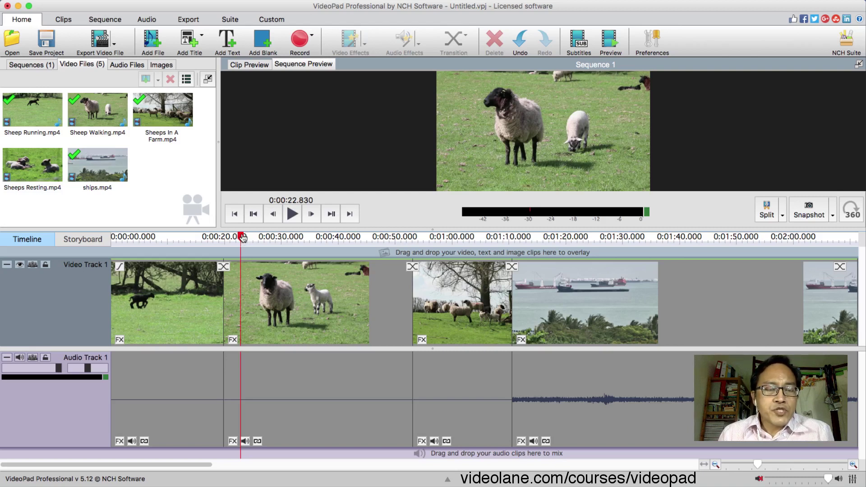
pyautogui.moveTo(242, 237); pyautogui.dragTo(273, 250)
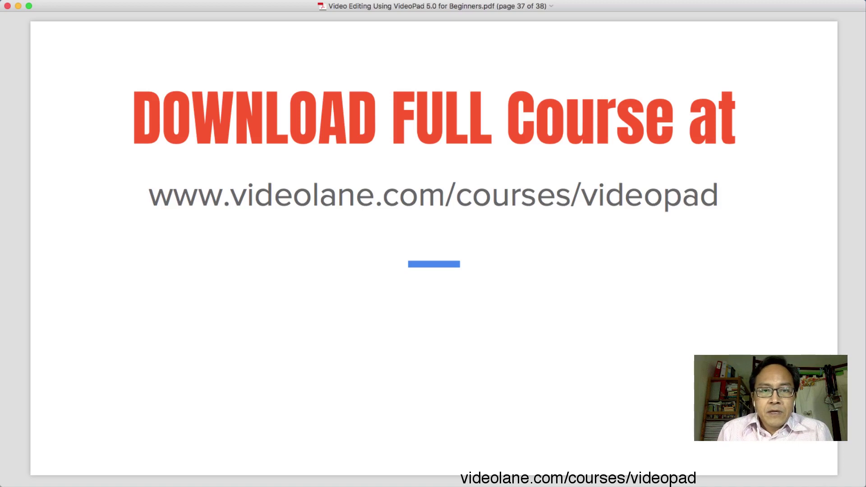
pyautogui.press('Left')
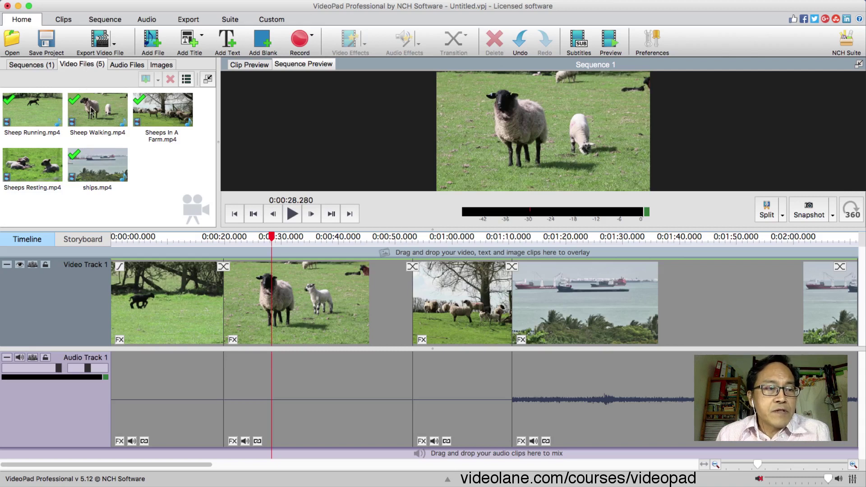
pyautogui.click(120, 65)
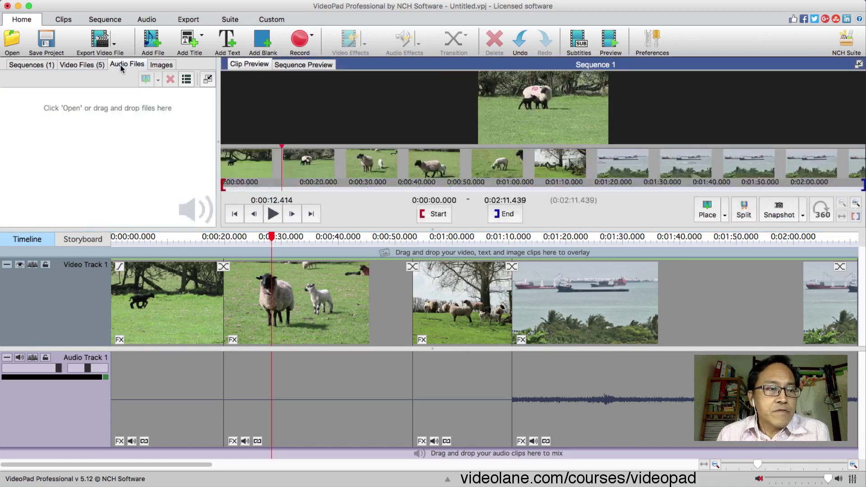
pyautogui.click(159, 66)
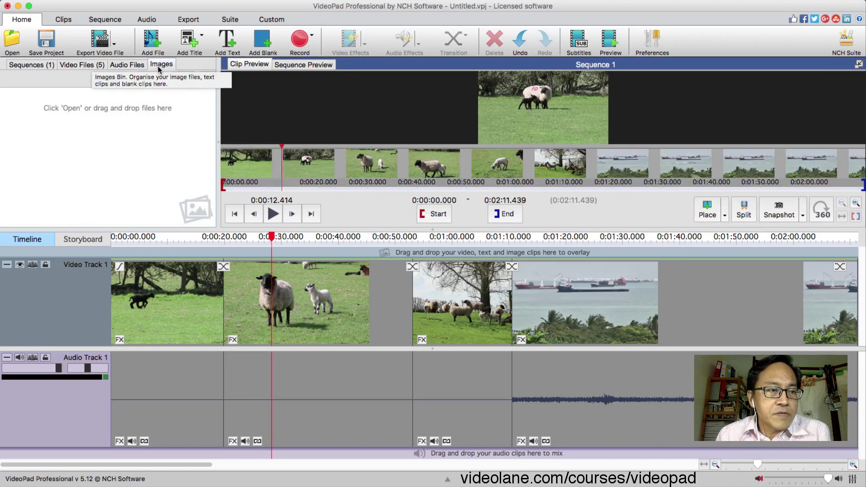
pyautogui.click(81, 66)
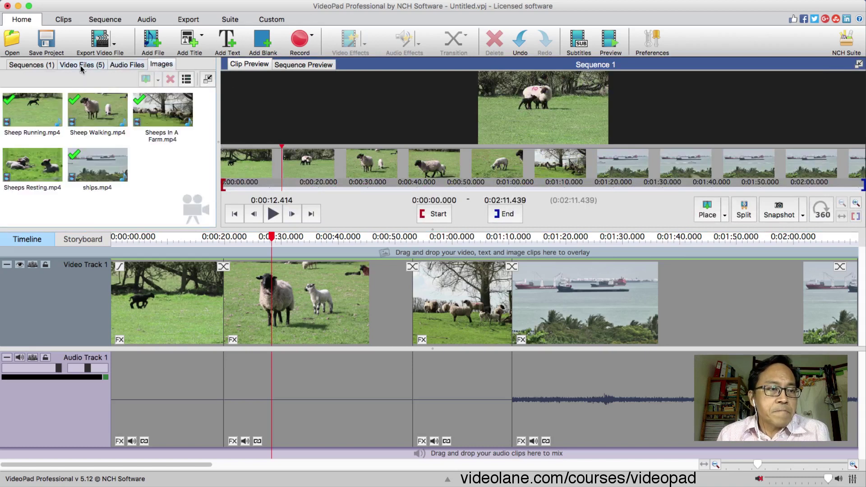
pyautogui.click(126, 67)
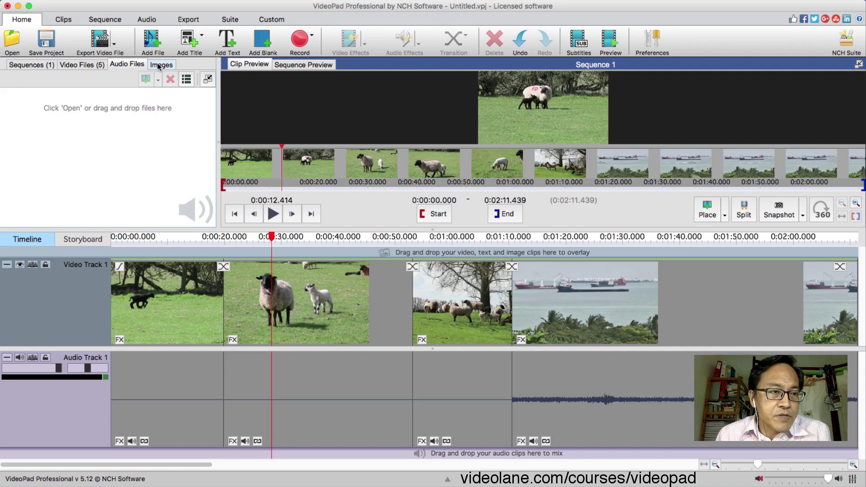
pyautogui.click(82, 66)
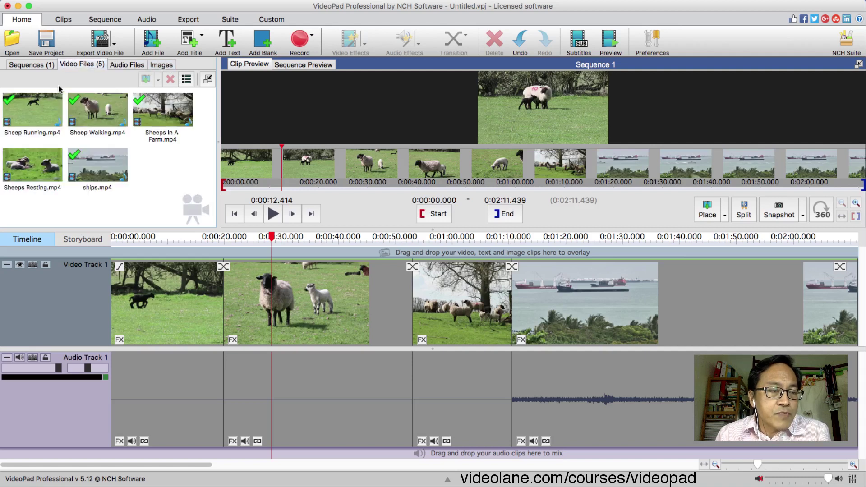
# Show Sequence 1 in the clip preview and set its start point at 0:00:21.344, within the two-sheep clip.
pyautogui.click(32, 67)
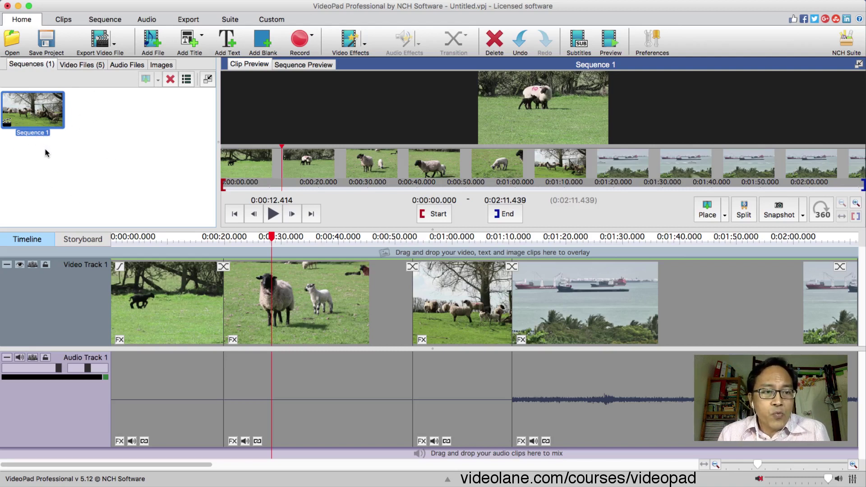
pyautogui.moveTo(33, 120)
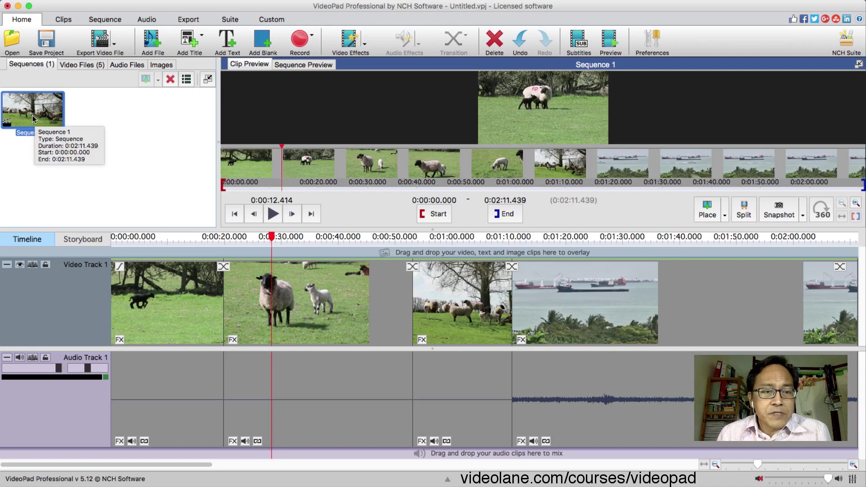
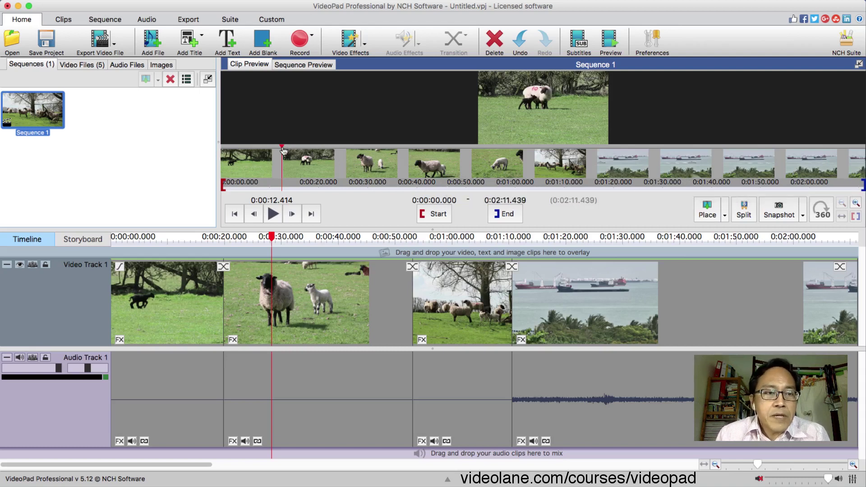
pyautogui.moveTo(284, 151); pyautogui.dragTo(262, 149)
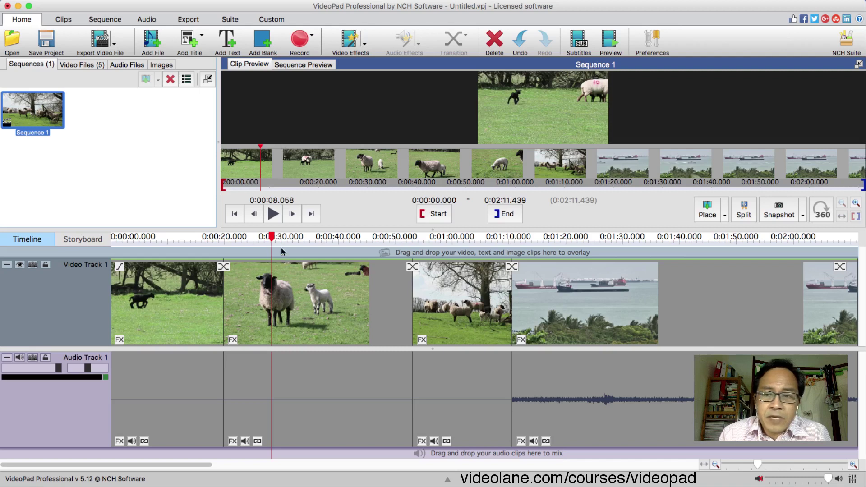
pyautogui.moveTo(272, 237)
pyautogui.mouseDown()
pyautogui.moveTo(253, 241)
pyautogui.moveTo(270, 239)
pyautogui.mouseUp()
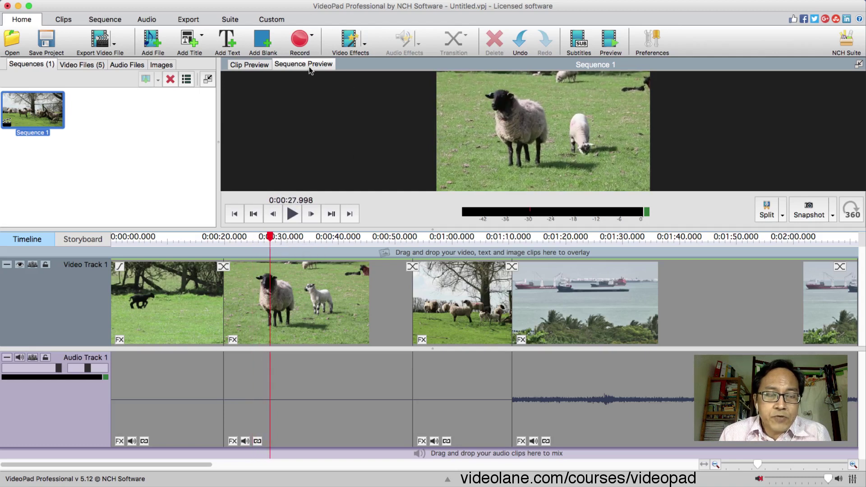
pyautogui.click(255, 68)
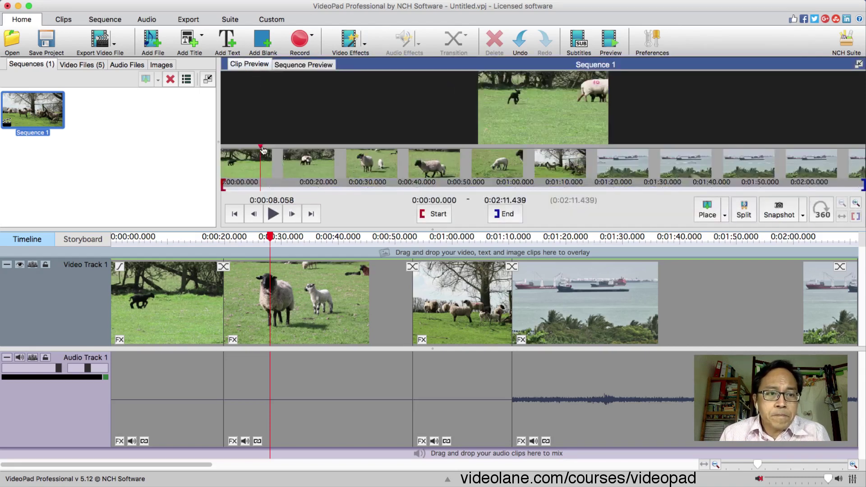
pyautogui.moveTo(262, 150); pyautogui.dragTo(327, 141)
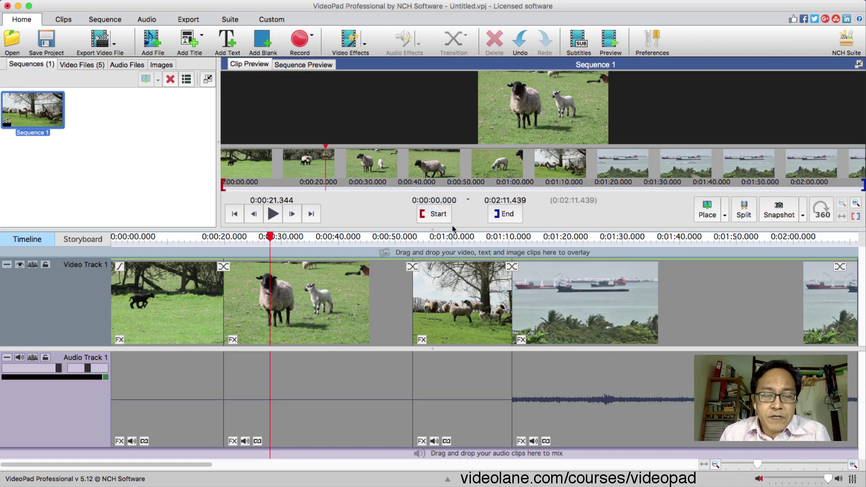
pyautogui.click(432, 214)
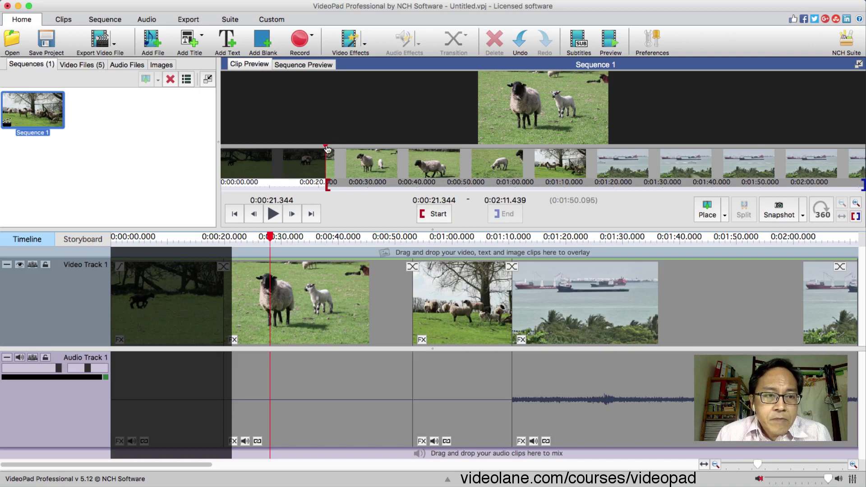
# Move the clip preview playhead forward within the two-sheep clip and set the sequence's end point at 0:00:31.689.
pyautogui.moveTo(327, 149); pyautogui.dragTo(384, 146)
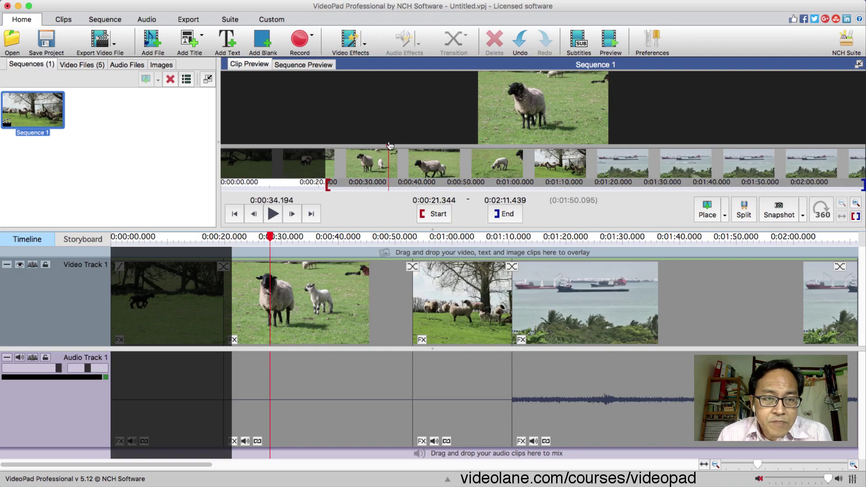
pyautogui.moveTo(368, 145); pyautogui.dragTo(382, 146)
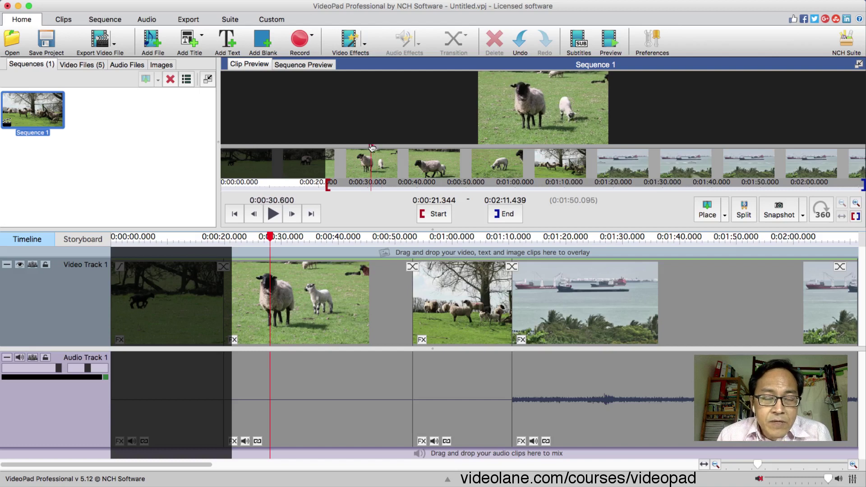
pyautogui.moveTo(391, 149)
pyautogui.mouseDown()
pyautogui.moveTo(409, 147)
pyautogui.moveTo(384, 145)
pyautogui.mouseUp()
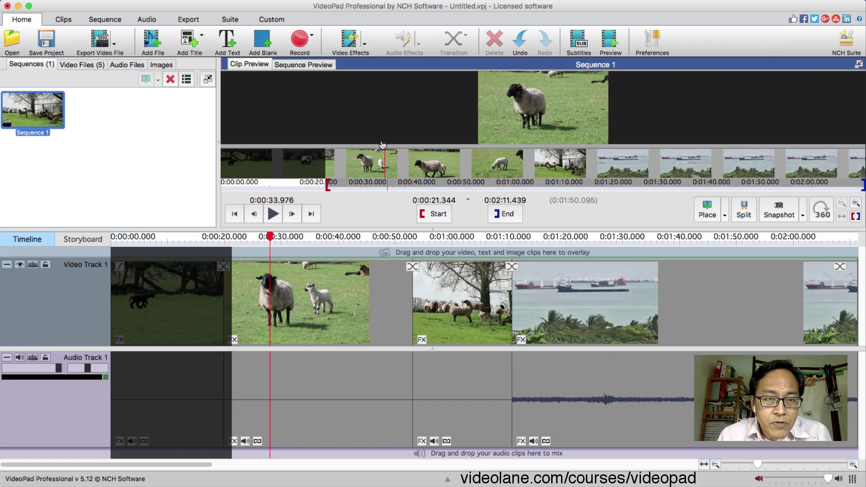
pyautogui.moveTo(373, 144); pyautogui.dragTo(377, 145)
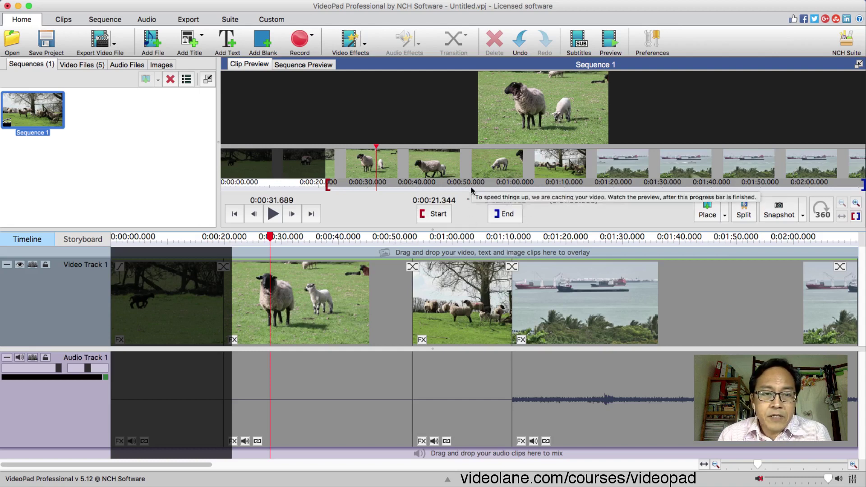
pyautogui.click(509, 221)
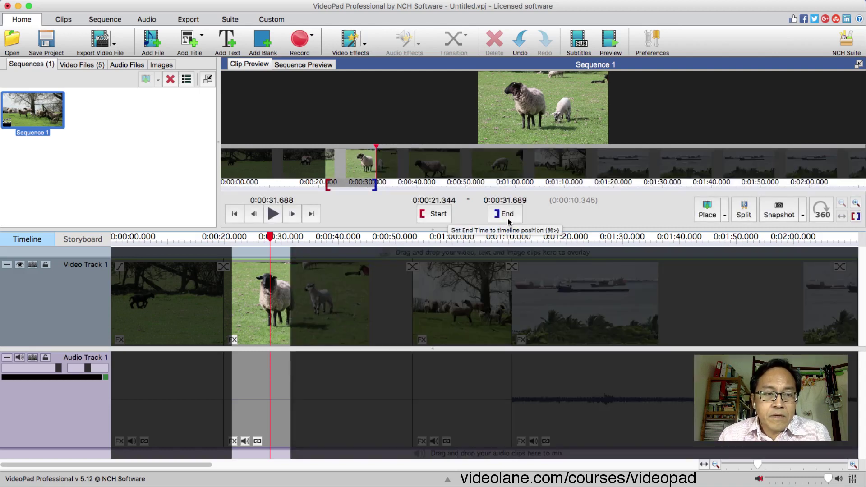
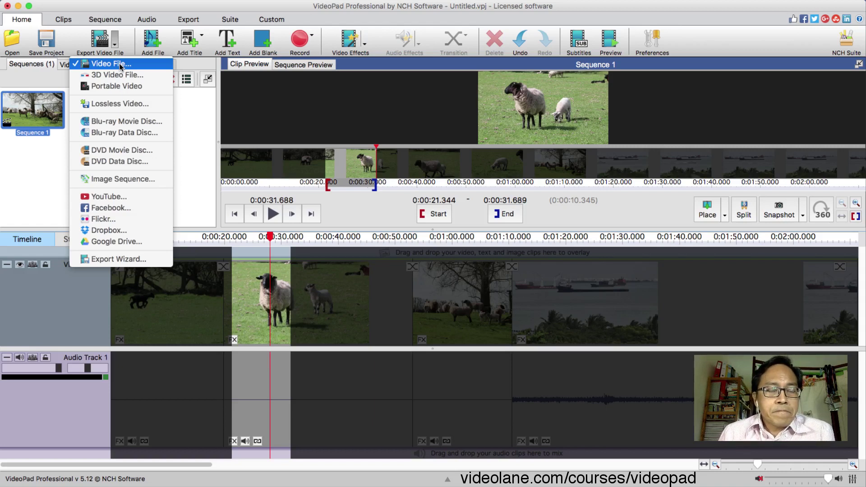
# Start a video file export of the selected area and name the output file 2 sheeps.mp4 on the Desktop.
pyautogui.click(121, 66)
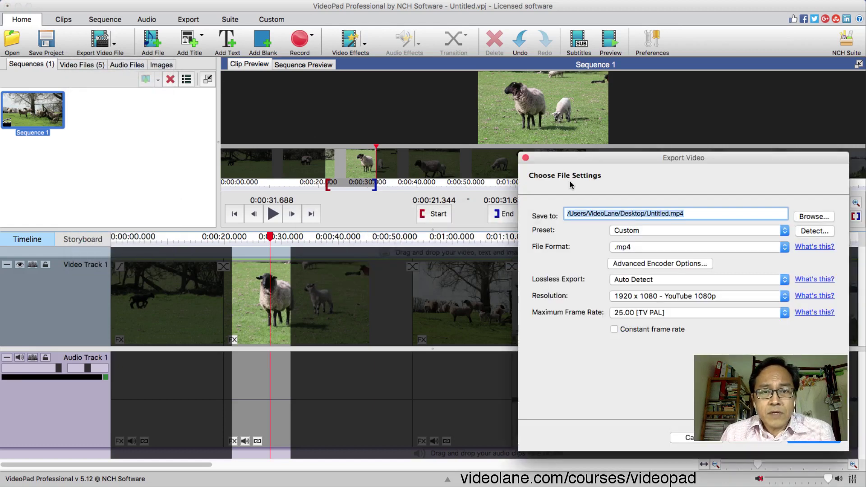
pyautogui.doubleClick(658, 213)
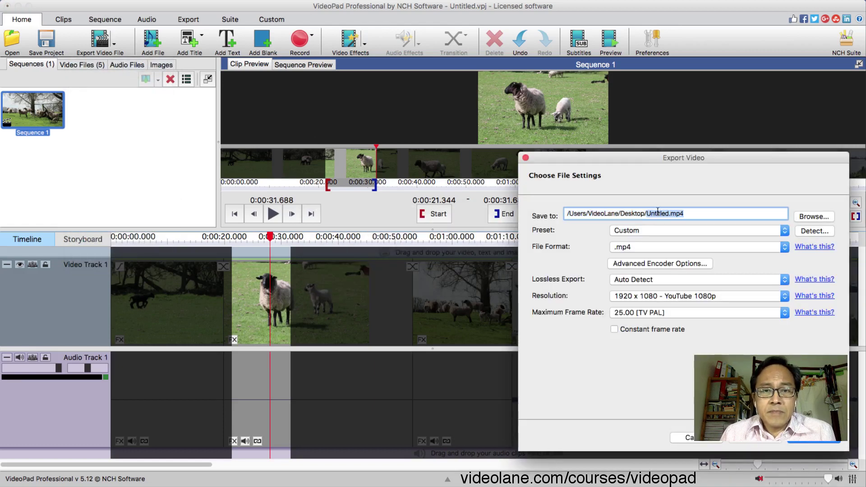
pyautogui.click(668, 213)
pyautogui.moveTo(669, 214); pyautogui.dragTo(647, 216)
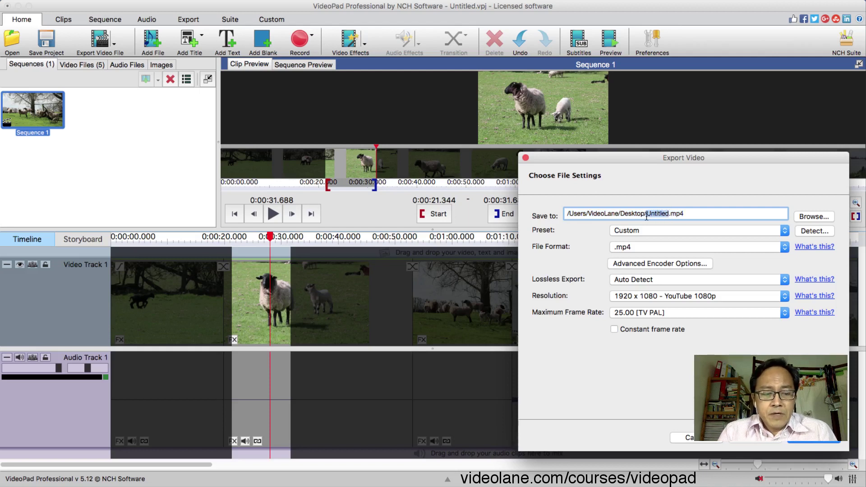
pyautogui.write('2 sheeps')
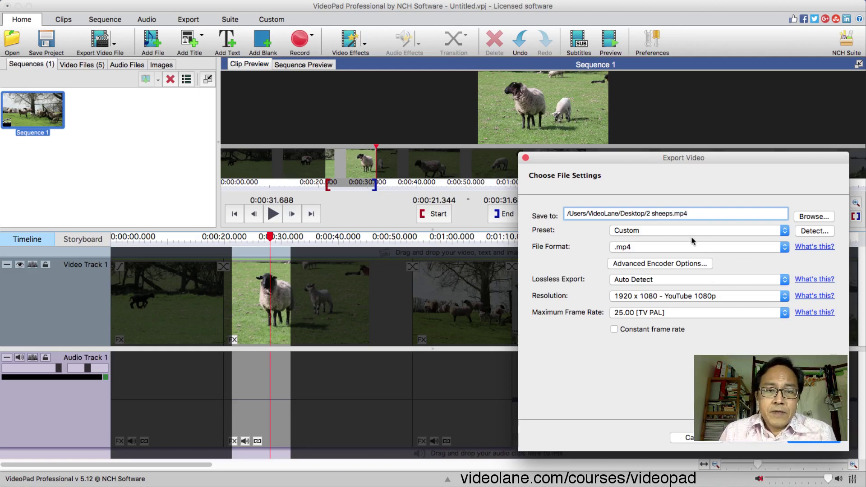
# Export the selected area with the HD 1080p preset and hide the export queue when it completes.
pyautogui.click(693, 232)
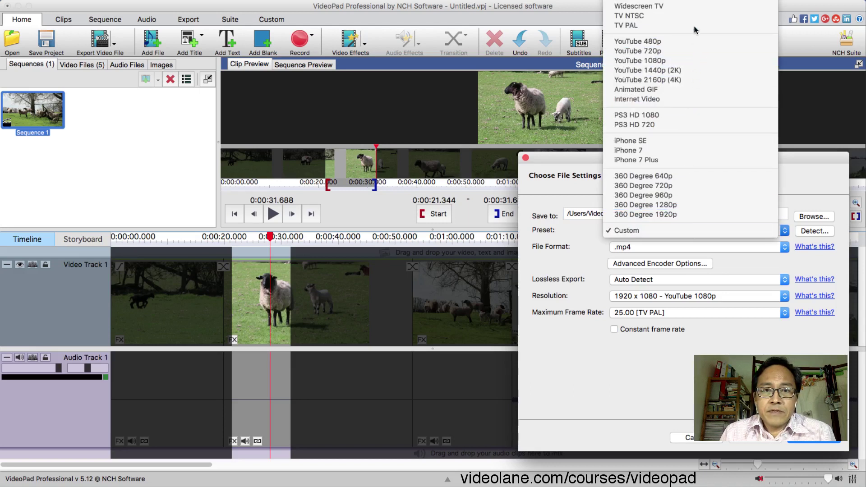
pyautogui.moveTo(696, 3)
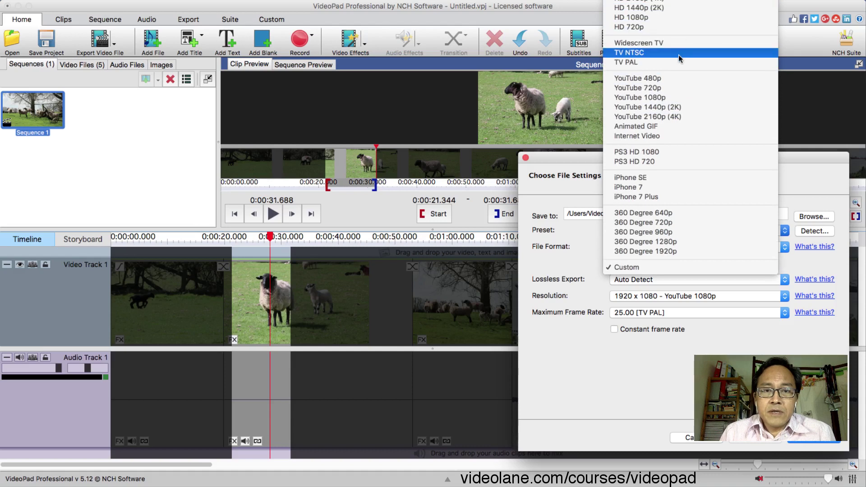
pyautogui.click(673, 18)
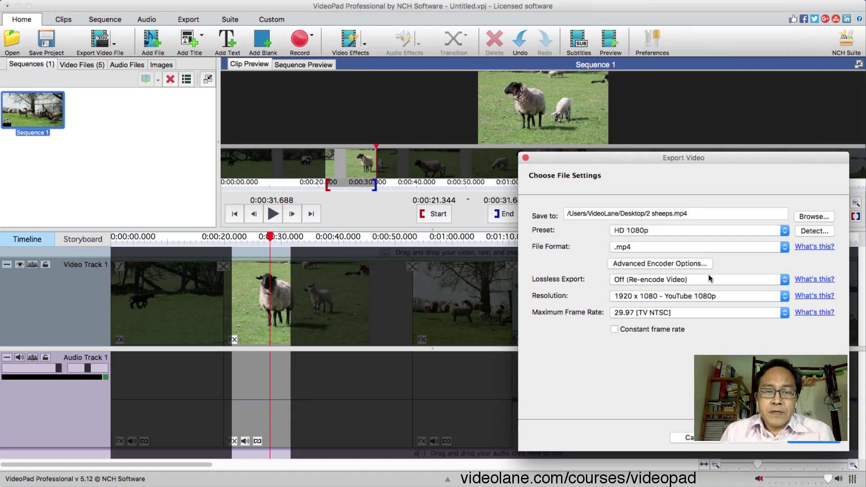
pyautogui.click(817, 442)
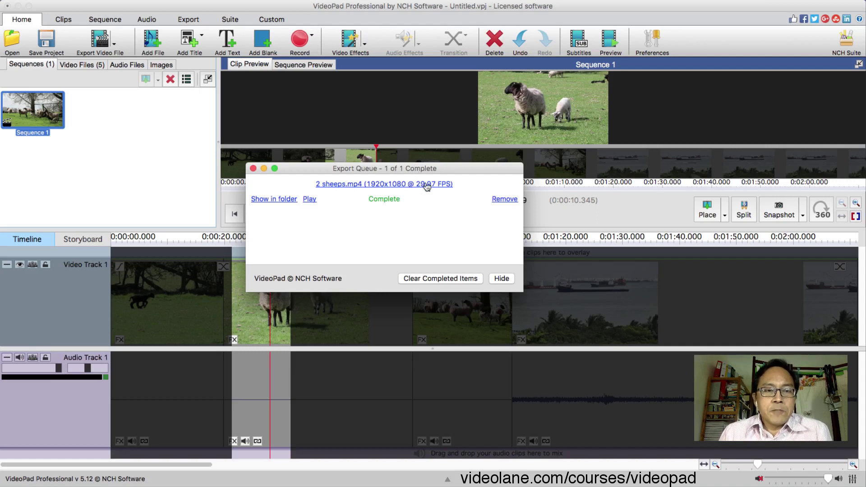
pyautogui.click(502, 279)
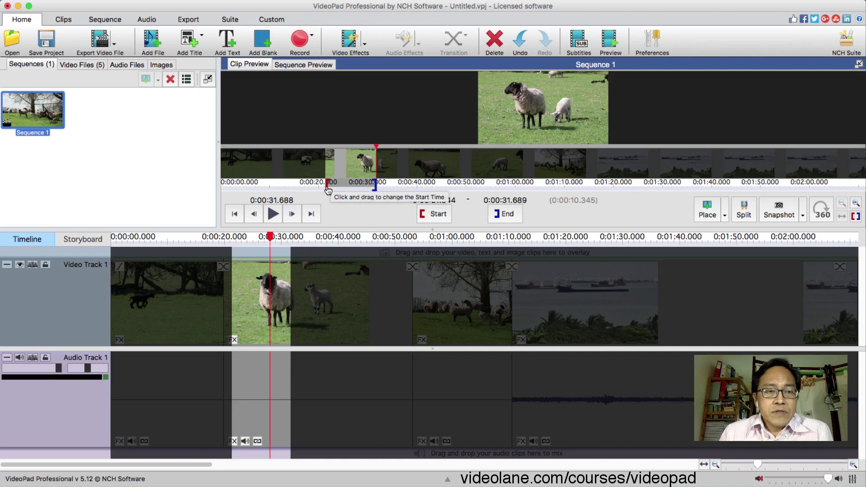
# Reset the selected area to the whole sequence, with the start point at 0:00:00.000 and the end point at the sequence's end.
pyautogui.moveTo(328, 189); pyautogui.dragTo(223, 185)
pyautogui.click(375, 186)
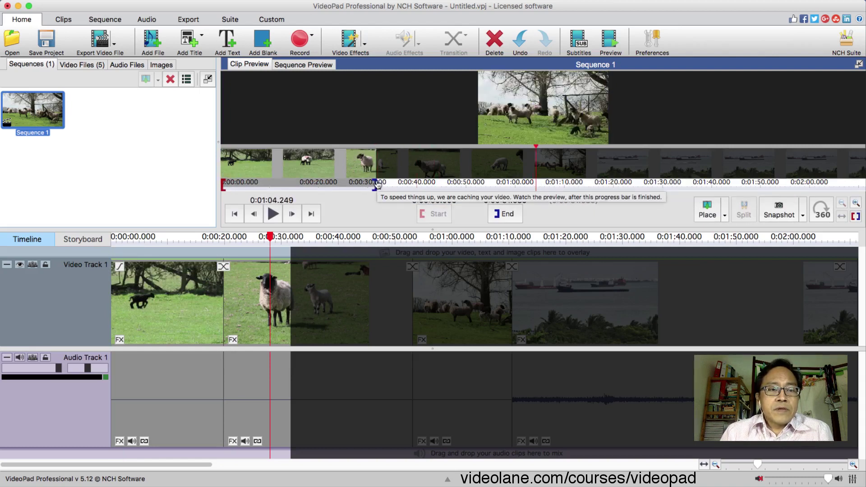
pyautogui.click(472, 185)
pyautogui.click(516, 185)
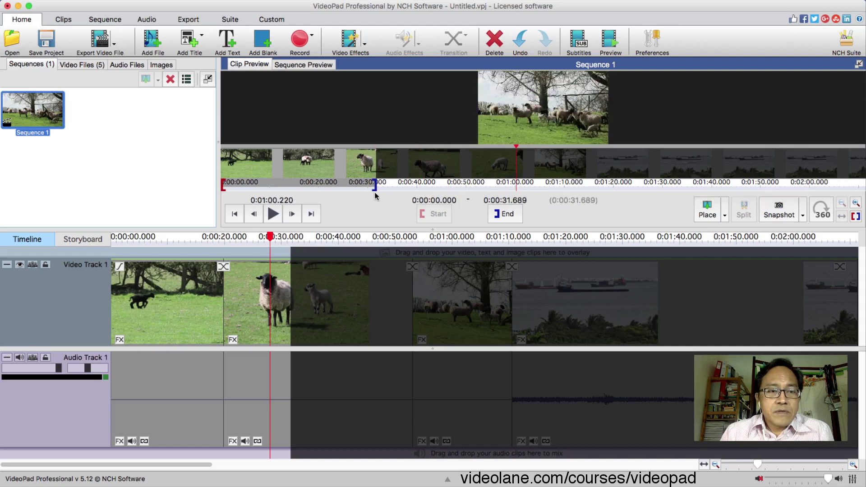
pyautogui.moveTo(375, 185); pyautogui.dragTo(863, 194)
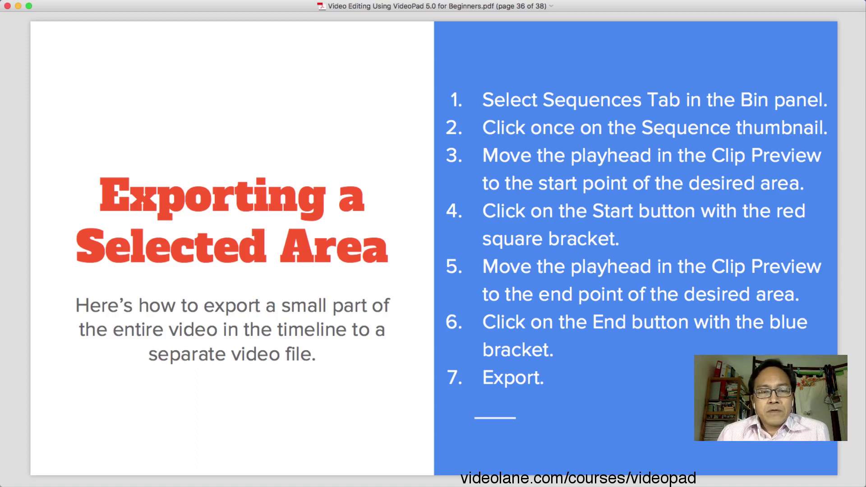
pyautogui.press('Right')
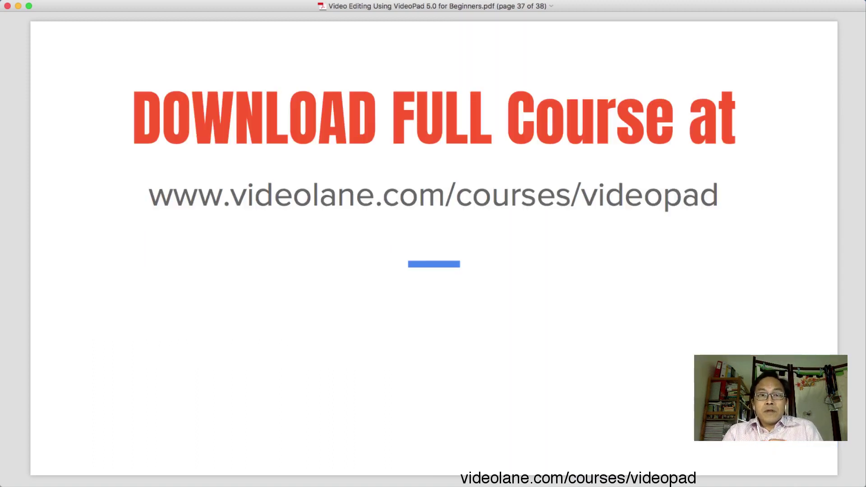